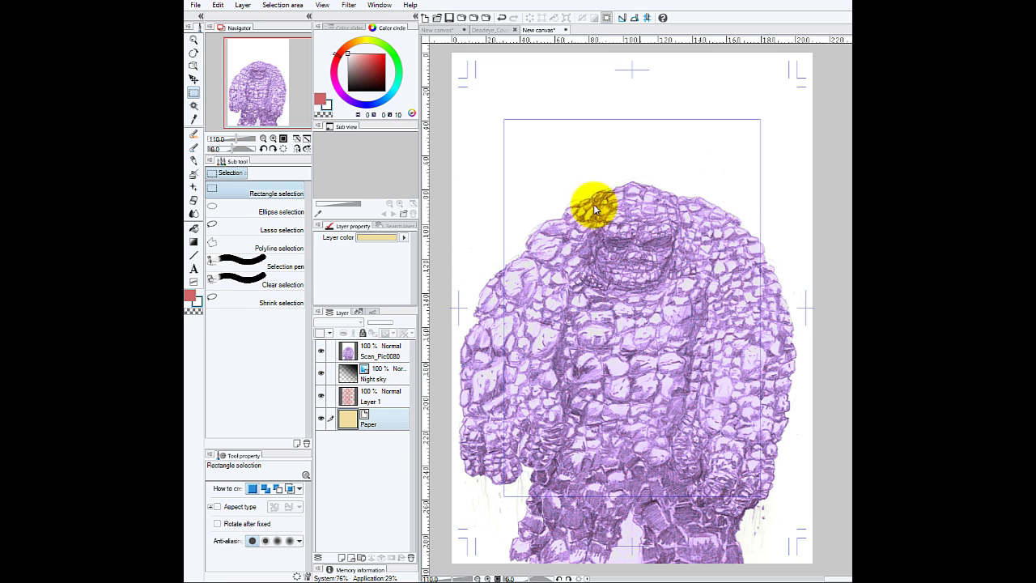
# Step: Hide every layer to inspect the red line scribbles alone, then over the tan paper
pyautogui.click(321, 356)
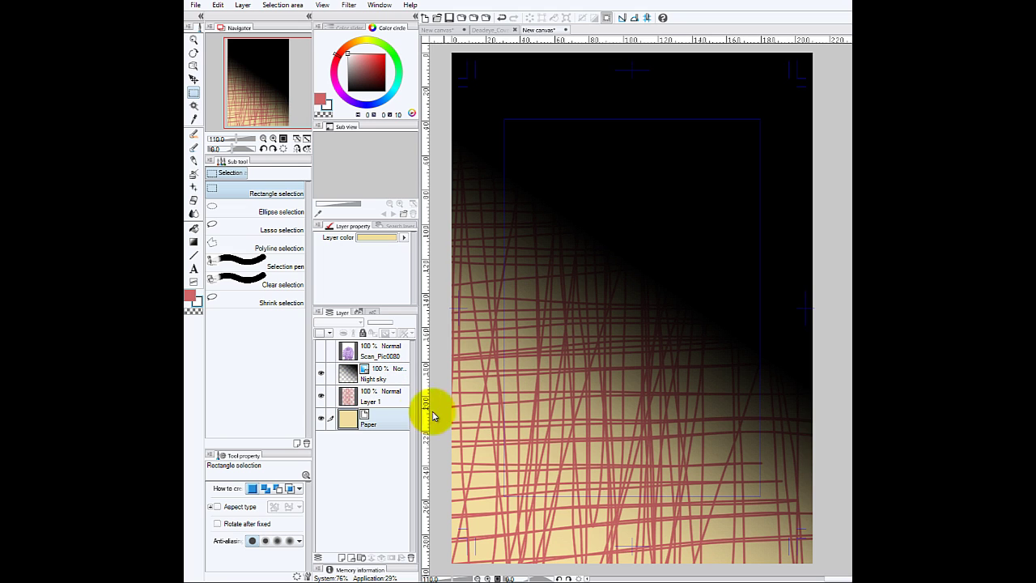
pyautogui.click(320, 395)
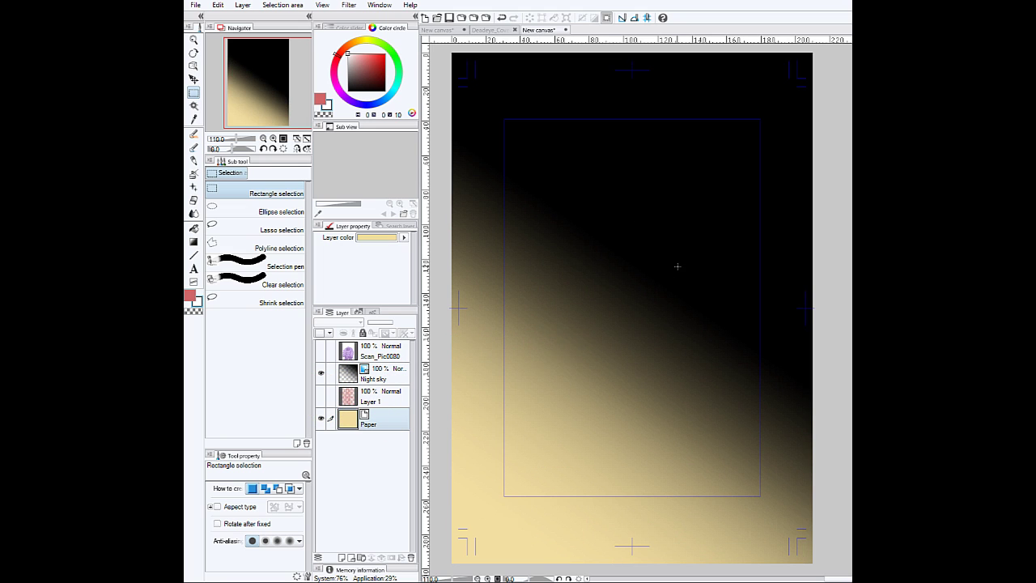
pyautogui.click(321, 420)
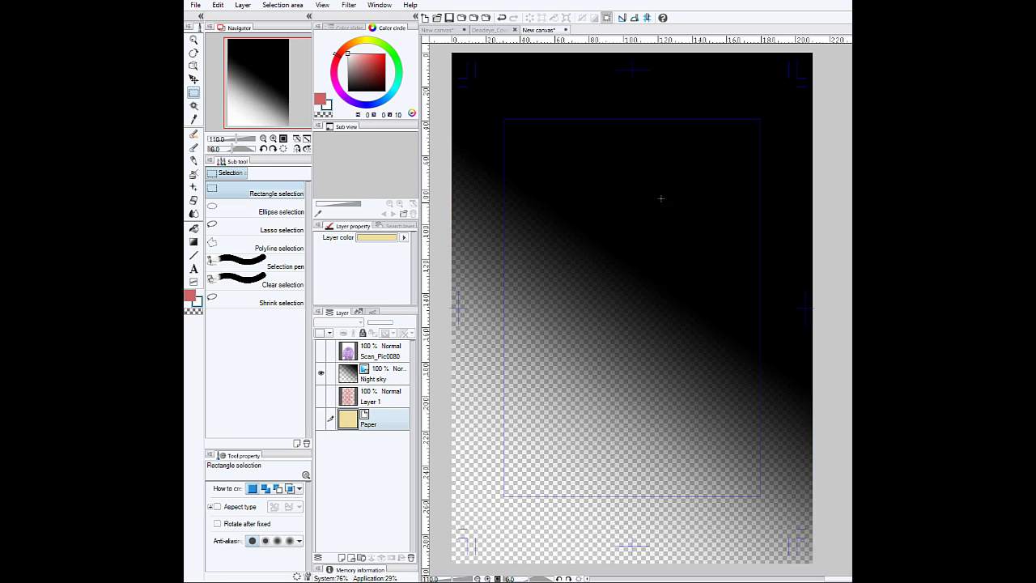
pyautogui.click(320, 372)
pyautogui.click(320, 396)
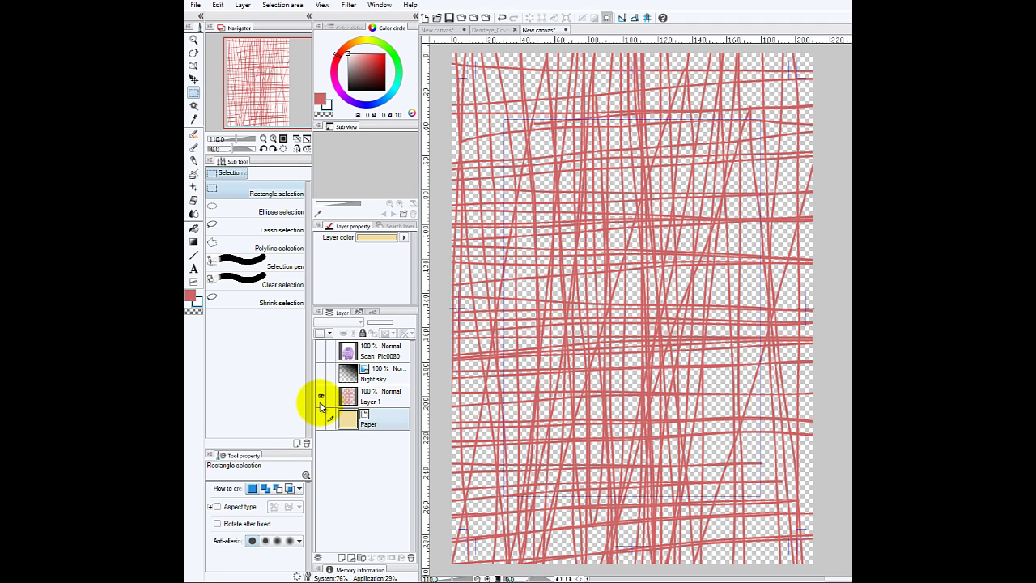
pyautogui.click(321, 395)
pyautogui.click(321, 420)
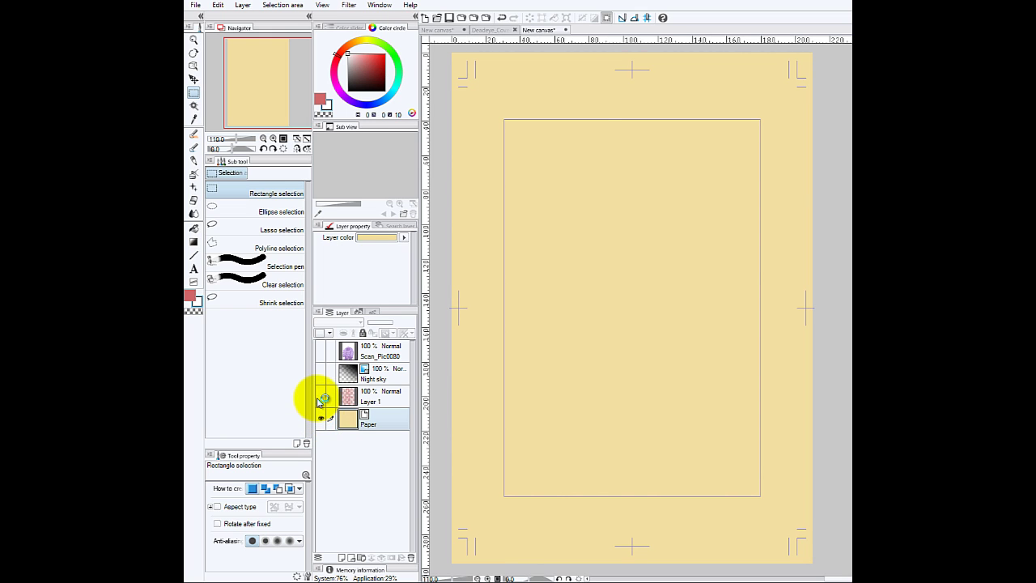
pyautogui.click(320, 397)
# Step: Restore the Night sky and creature layers, then clip Scan_Pic0080 to Night sky
pyautogui.click(321, 372)
pyautogui.click(320, 350)
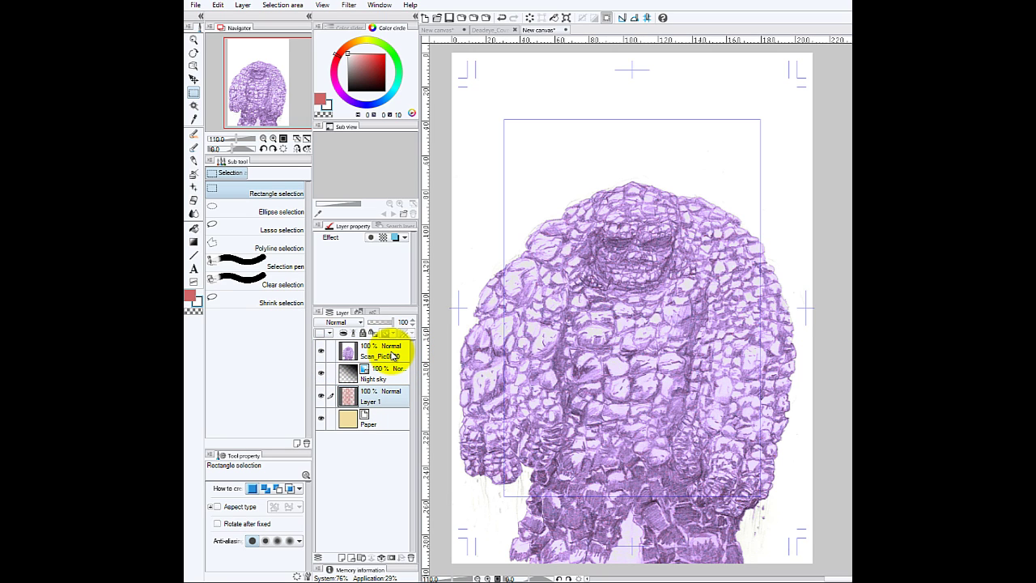
pyautogui.click(376, 355)
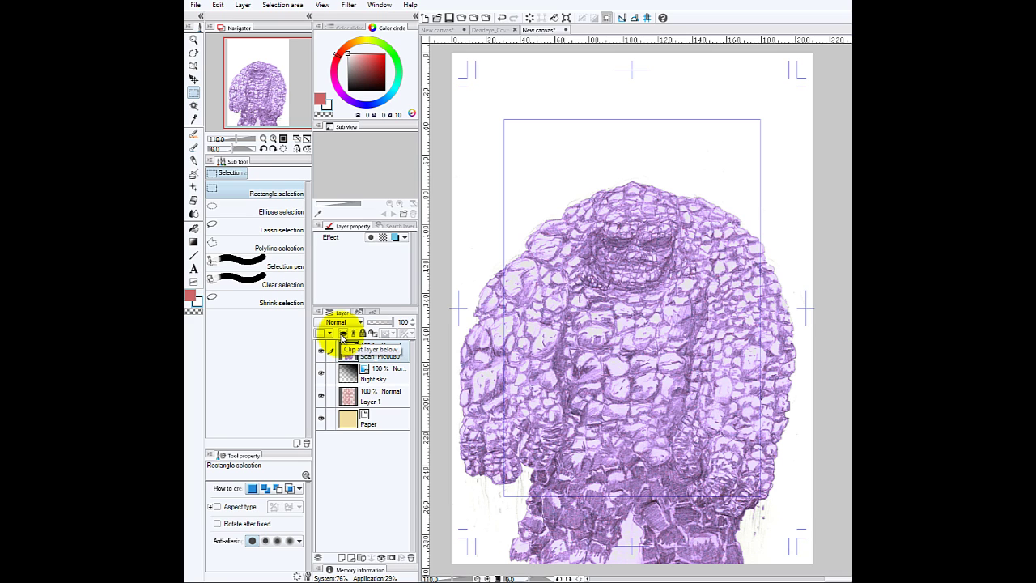
pyautogui.click(344, 336)
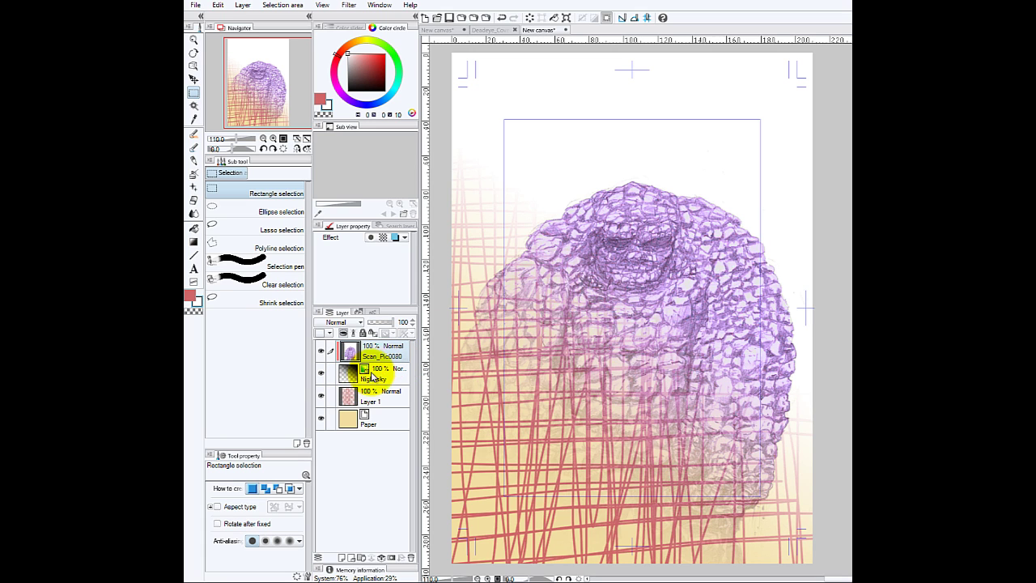
pyautogui.click(321, 377)
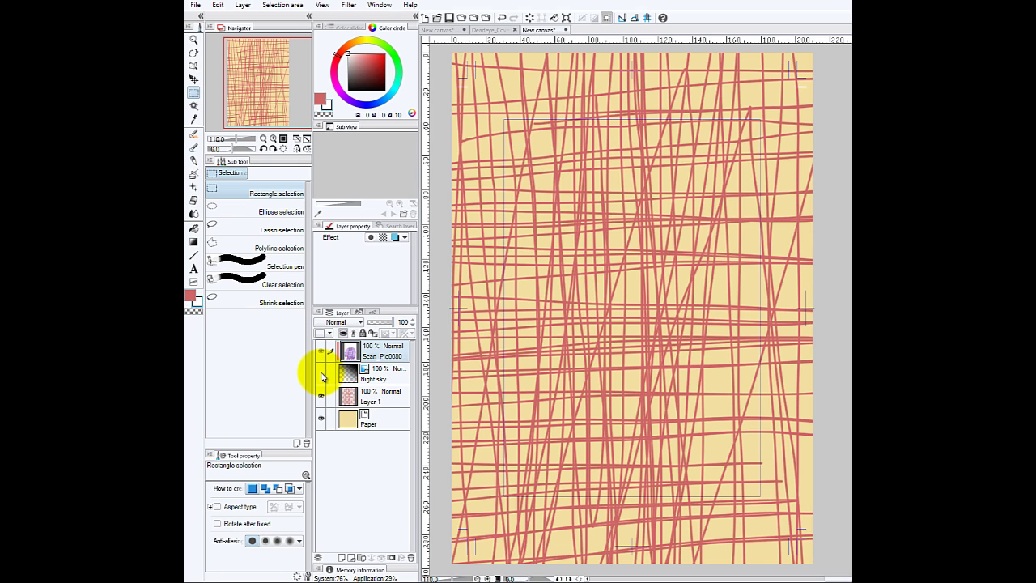
pyautogui.click(321, 374)
pyautogui.click(321, 374)
pyautogui.click(321, 375)
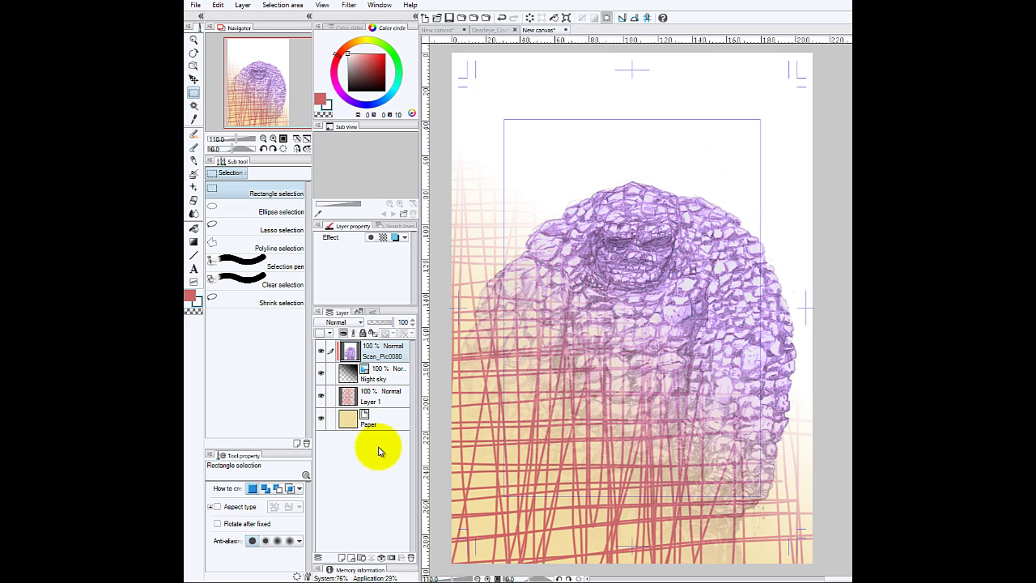
pyautogui.click(341, 557)
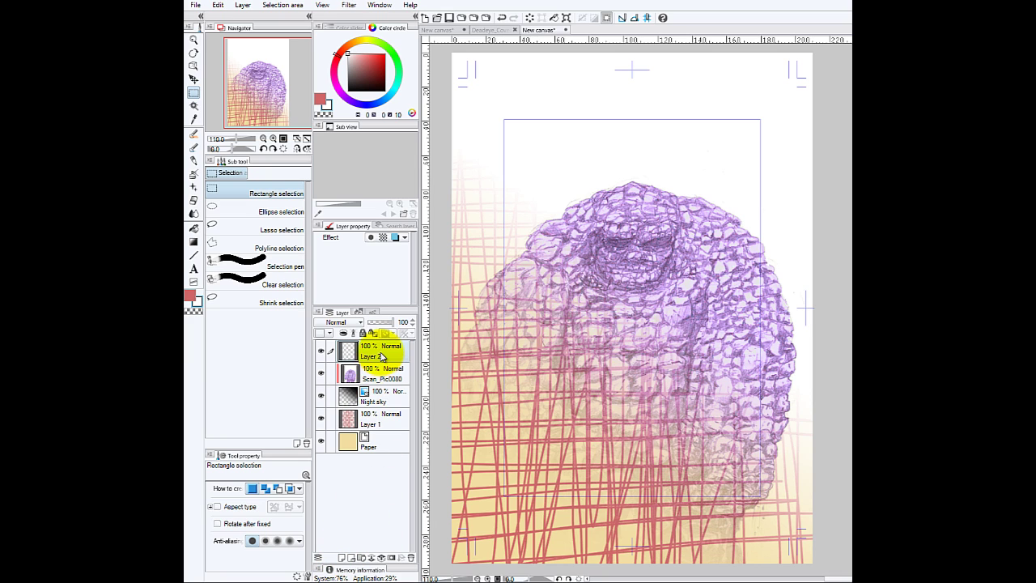
pyautogui.moveTo(381, 357); pyautogui.dragTo(393, 423)
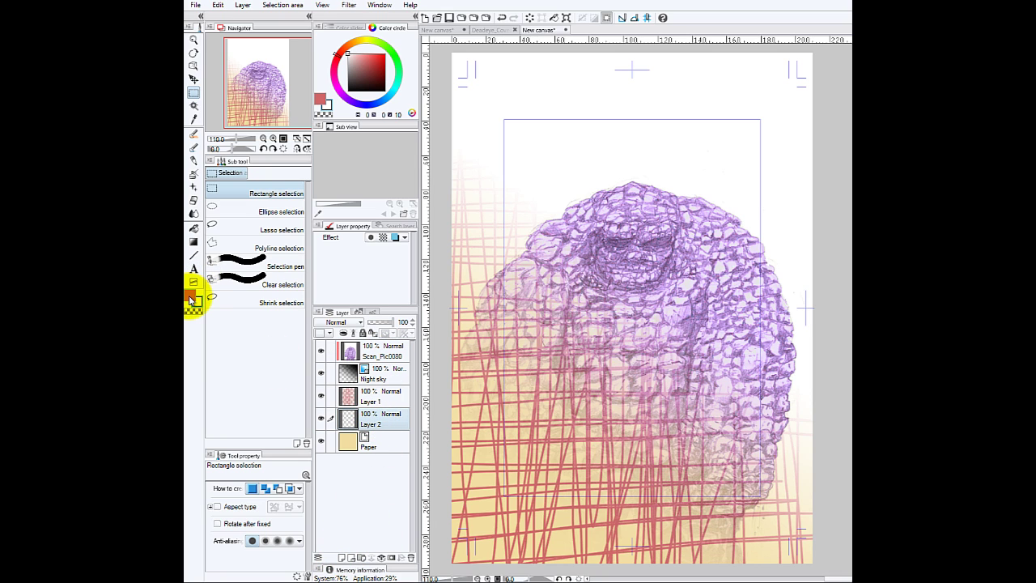
pyautogui.click(364, 74)
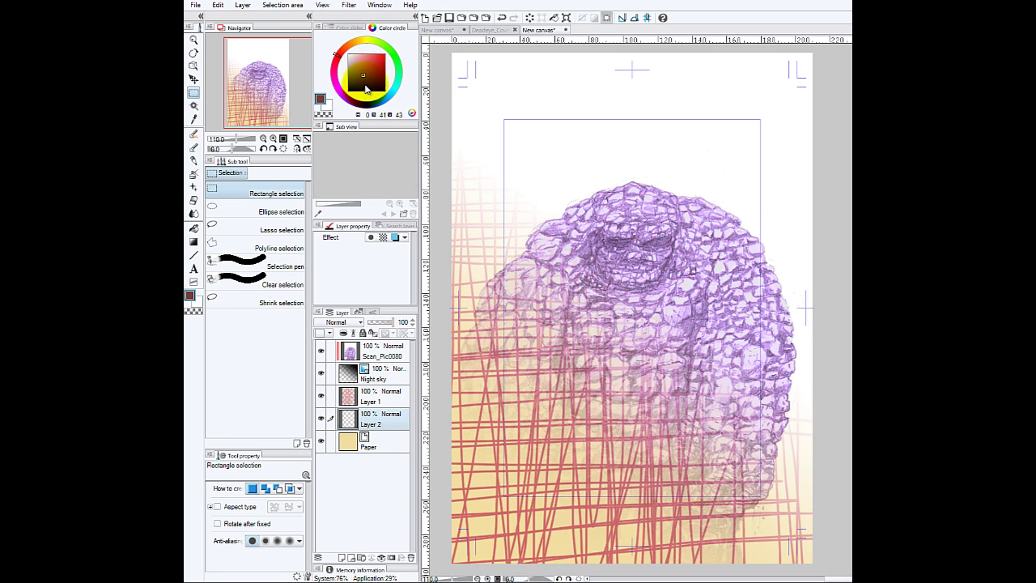
pyautogui.click(366, 105)
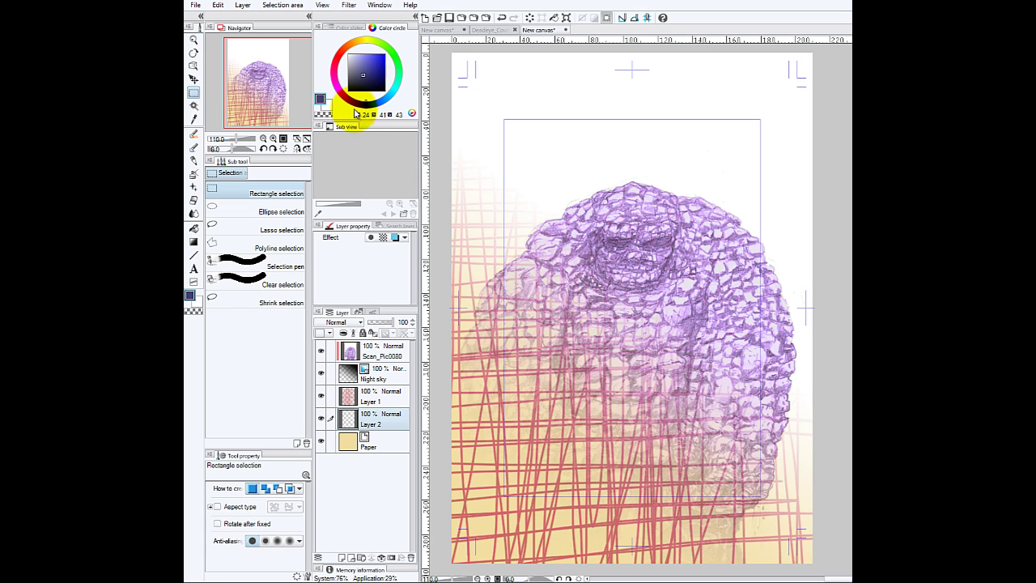
pyautogui.click(193, 173)
pyautogui.moveTo(483, 247)
pyautogui.mouseDown()
pyautogui.moveTo(453, 308)
pyautogui.moveTo(511, 337)
pyautogui.moveTo(730, 319)
pyautogui.moveTo(736, 361)
pyautogui.moveTo(569, 455)
pyautogui.moveTo(571, 524)
pyautogui.mouseUp()
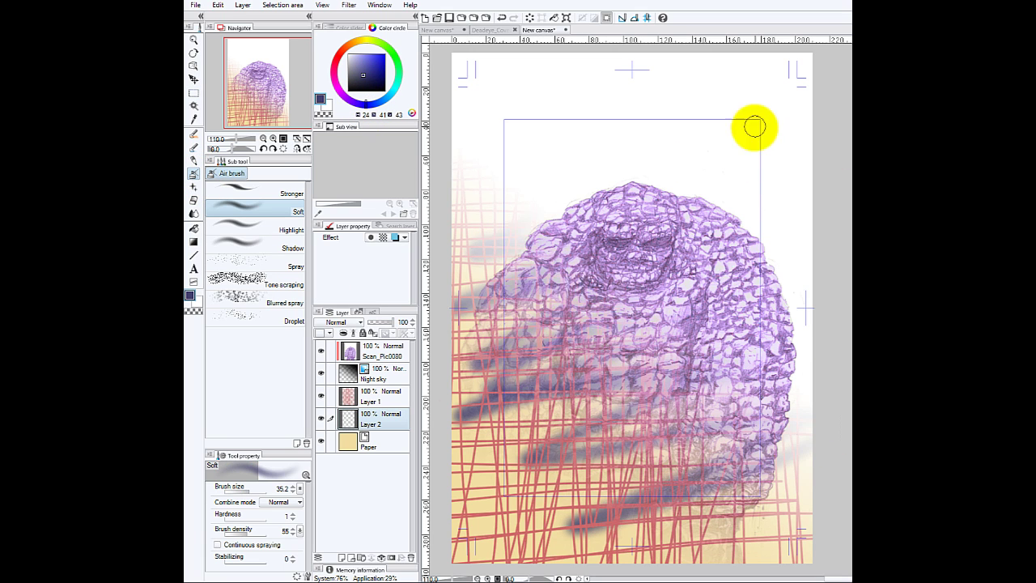
pyautogui.moveTo(513, 427)
pyautogui.mouseDown()
pyautogui.moveTo(721, 307)
pyautogui.moveTo(712, 292)
pyautogui.moveTo(565, 458)
pyautogui.moveTo(688, 375)
pyautogui.moveTo(503, 400)
pyautogui.moveTo(499, 373)
pyautogui.mouseUp()
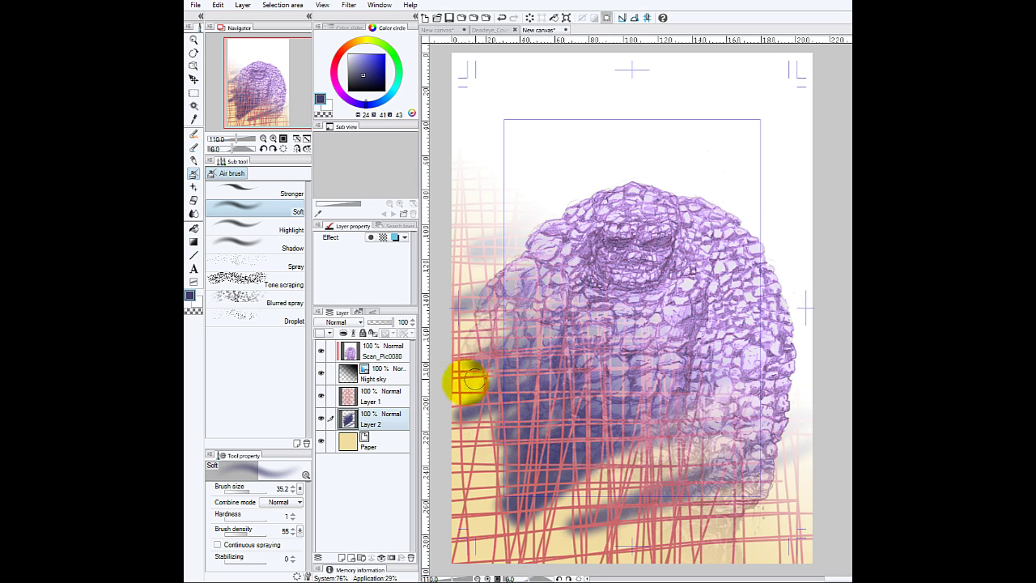
pyautogui.click(411, 558)
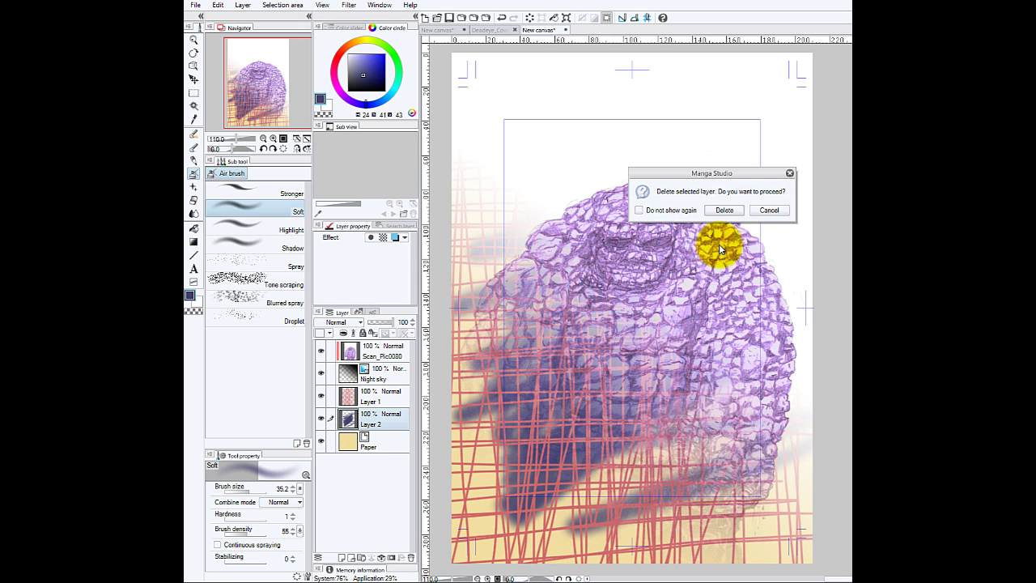
pyautogui.click(723, 208)
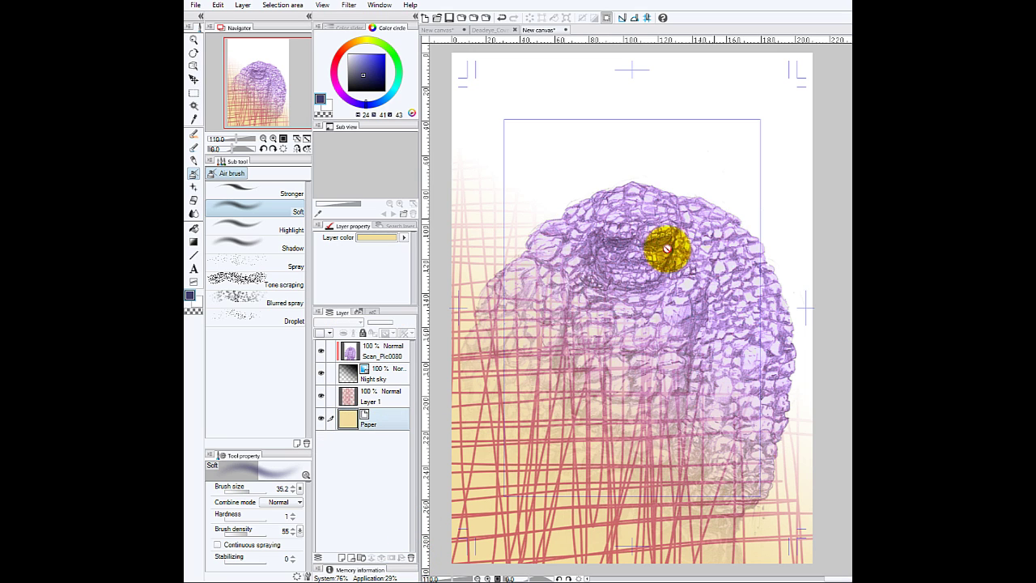
pyautogui.click(376, 374)
pyautogui.click(392, 559)
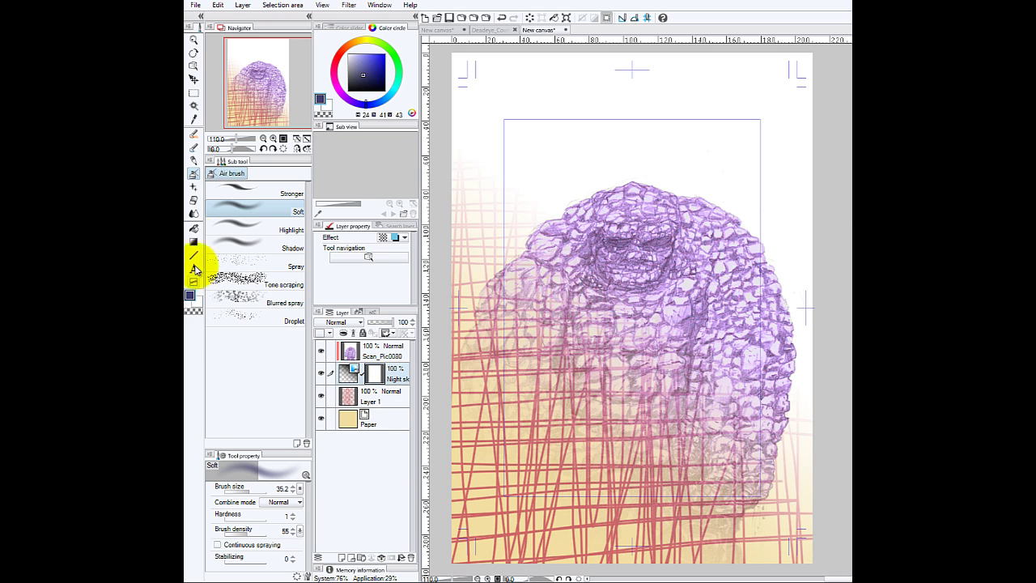
pyautogui.click(193, 313)
pyautogui.click(190, 296)
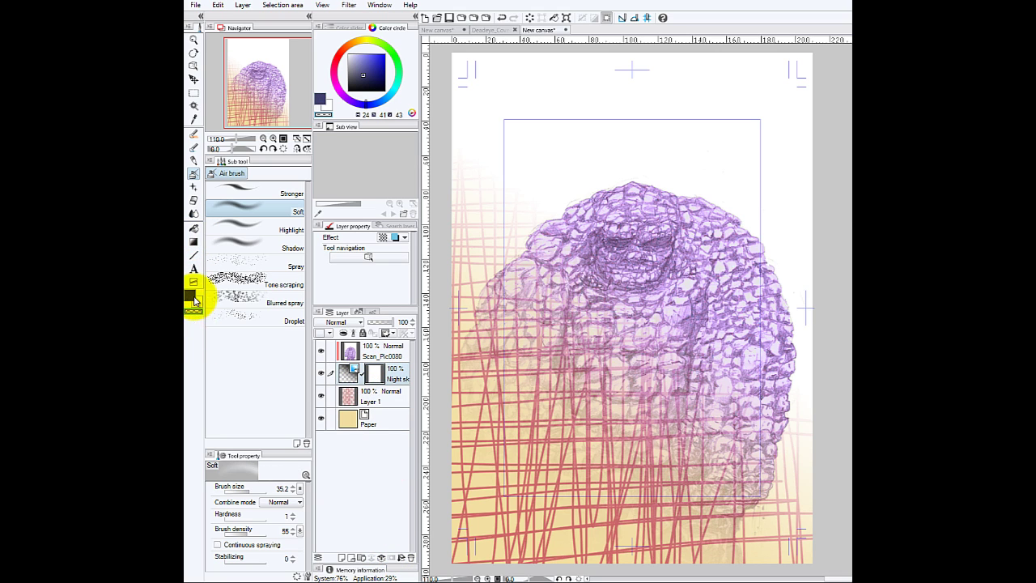
pyautogui.moveTo(531, 339)
pyautogui.mouseDown()
pyautogui.moveTo(652, 276)
pyautogui.moveTo(591, 398)
pyautogui.moveTo(665, 284)
pyautogui.moveTo(563, 415)
pyautogui.moveTo(727, 229)
pyautogui.moveTo(606, 382)
pyautogui.moveTo(703, 278)
pyautogui.moveTo(598, 388)
pyautogui.moveTo(718, 236)
pyautogui.moveTo(619, 384)
pyautogui.moveTo(747, 208)
pyautogui.moveTo(583, 407)
pyautogui.moveTo(753, 185)
pyautogui.moveTo(596, 386)
pyautogui.moveTo(714, 253)
pyautogui.mouseUp()
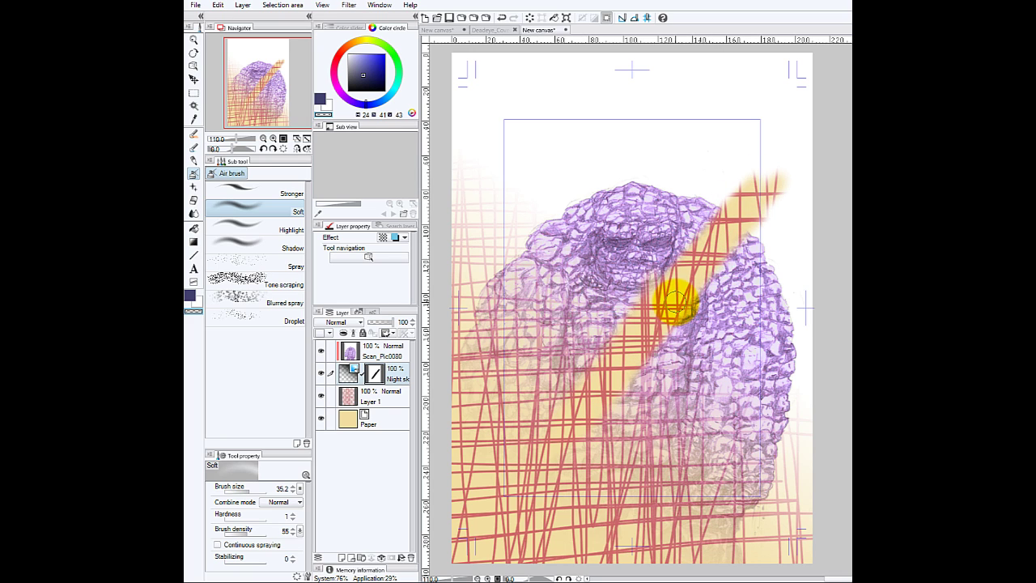
pyautogui.rightClick(377, 377)
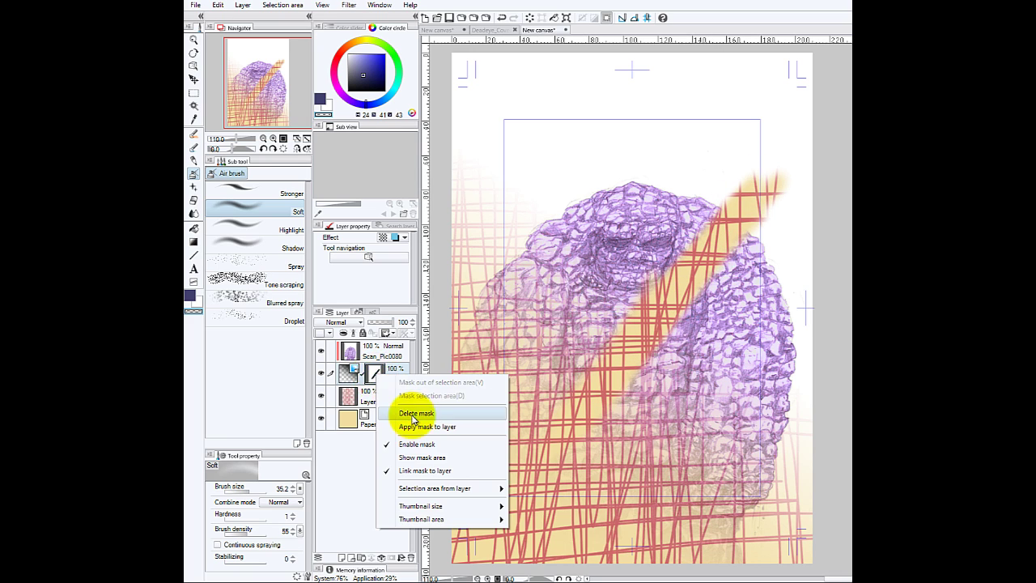
pyautogui.click(407, 415)
pyautogui.click(385, 357)
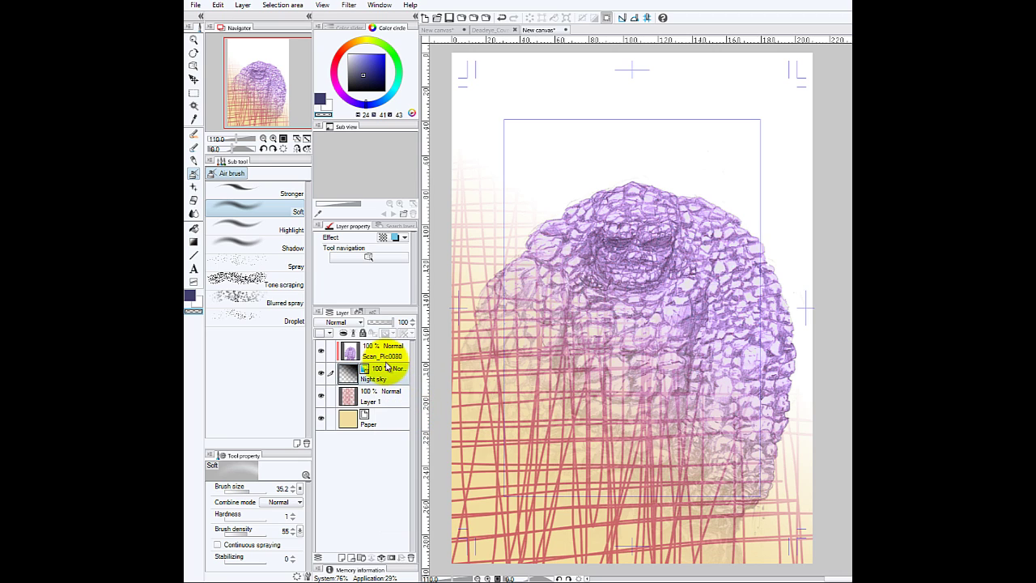
pyautogui.click(392, 557)
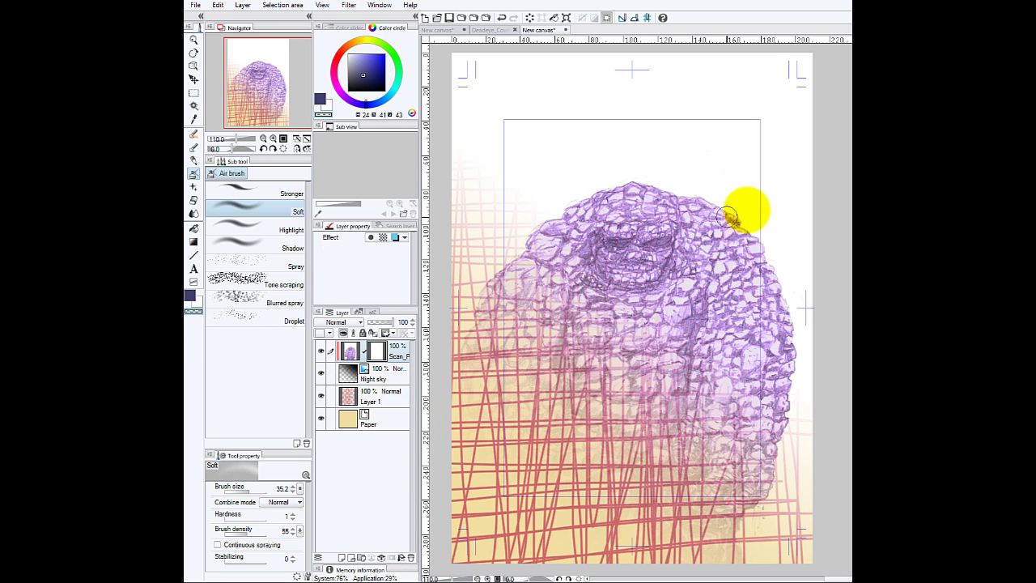
pyautogui.moveTo(740, 208)
pyautogui.mouseDown()
pyautogui.moveTo(612, 394)
pyautogui.moveTo(705, 232)
pyautogui.moveTo(643, 334)
pyautogui.moveTo(681, 258)
pyautogui.moveTo(613, 335)
pyautogui.moveTo(709, 192)
pyautogui.moveTo(620, 327)
pyautogui.moveTo(557, 326)
pyautogui.moveTo(613, 228)
pyautogui.moveTo(657, 221)
pyautogui.moveTo(660, 232)
pyautogui.moveTo(735, 243)
pyautogui.moveTo(661, 385)
pyautogui.moveTo(616, 412)
pyautogui.moveTo(610, 334)
pyautogui.moveTo(657, 276)
pyautogui.moveTo(497, 381)
pyautogui.moveTo(537, 333)
pyautogui.moveTo(464, 360)
pyautogui.moveTo(540, 295)
pyautogui.moveTo(524, 342)
pyautogui.moveTo(736, 333)
pyautogui.moveTo(711, 378)
pyautogui.moveTo(748, 311)
pyautogui.moveTo(780, 292)
pyautogui.moveTo(725, 333)
pyautogui.moveTo(723, 352)
pyautogui.moveTo(747, 318)
pyautogui.moveTo(746, 290)
pyautogui.moveTo(702, 228)
pyautogui.moveTo(699, 259)
pyautogui.moveTo(570, 257)
pyautogui.moveTo(659, 216)
pyautogui.moveTo(691, 217)
pyautogui.moveTo(705, 242)
pyautogui.moveTo(789, 263)
pyautogui.mouseUp()
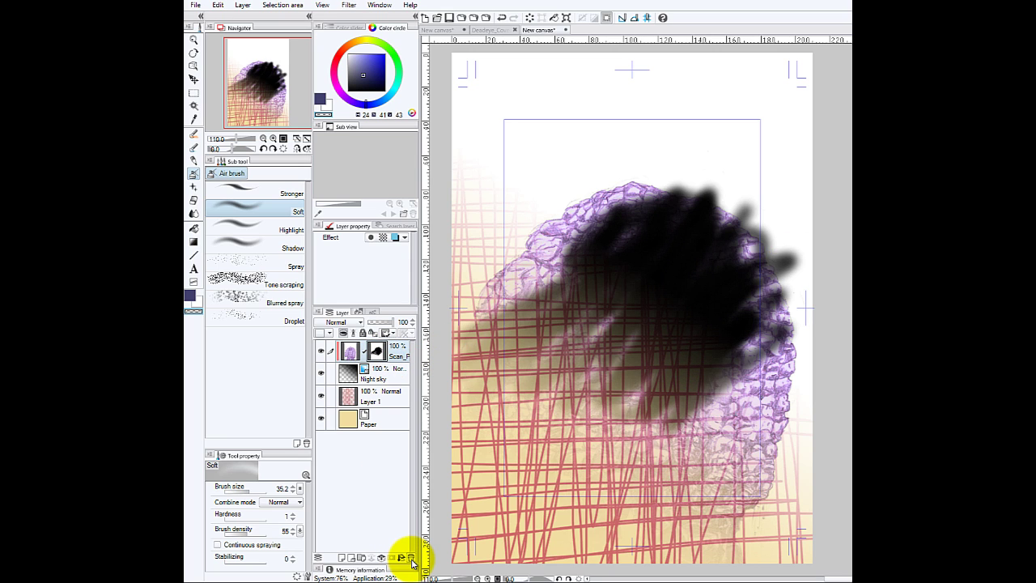
pyautogui.rightClick(376, 352)
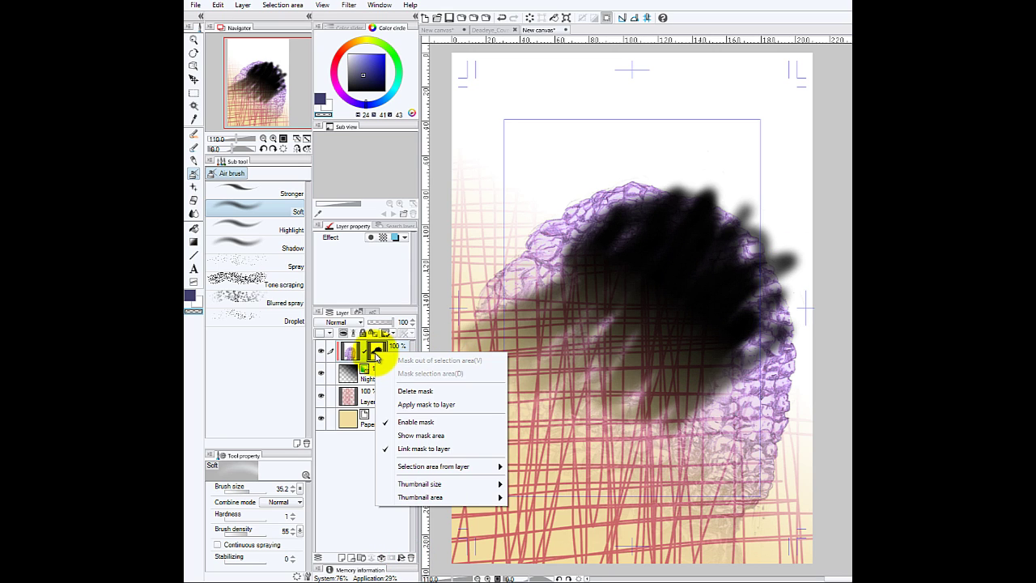
pyautogui.click(412, 391)
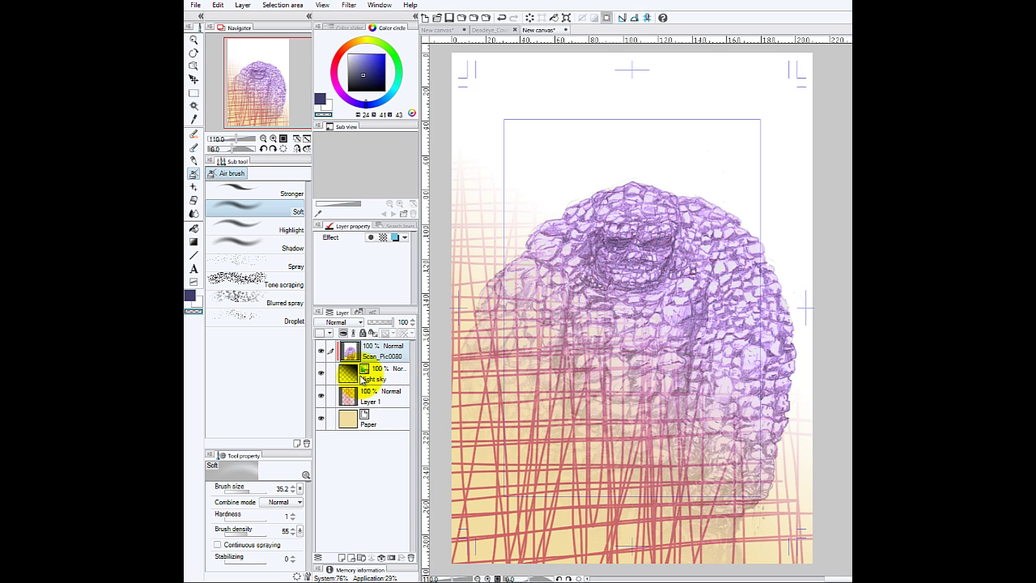